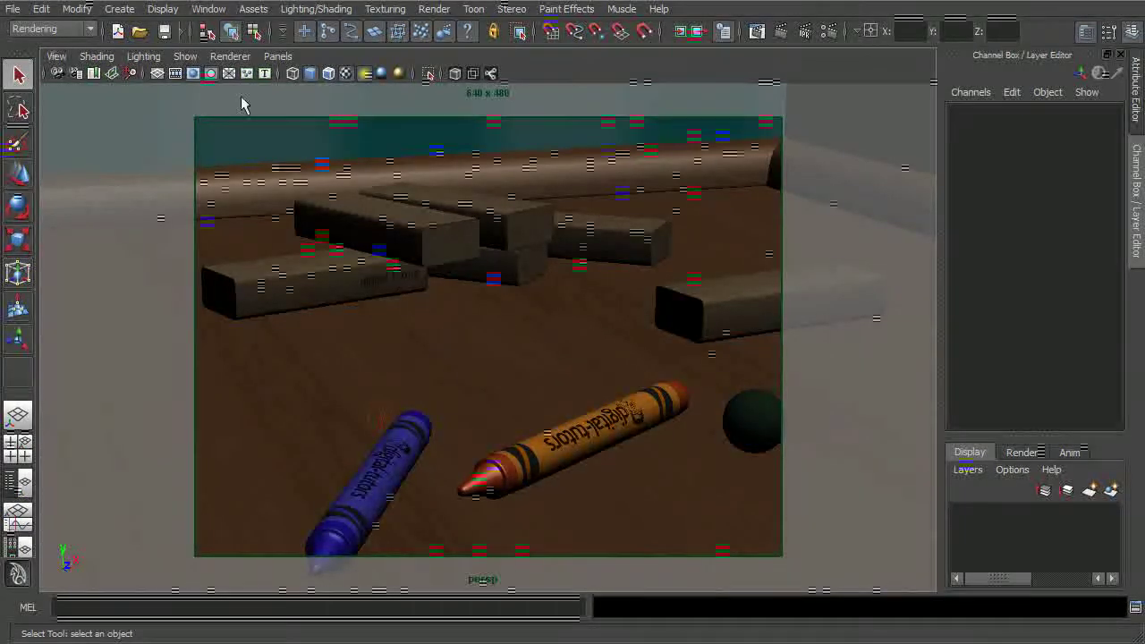
Step: Show the Lights submenu under the Create menu
{"action": "left_click", "coordinate": [119, 10]}
{"action": "mouse_move", "coordinate": [154, 104]}
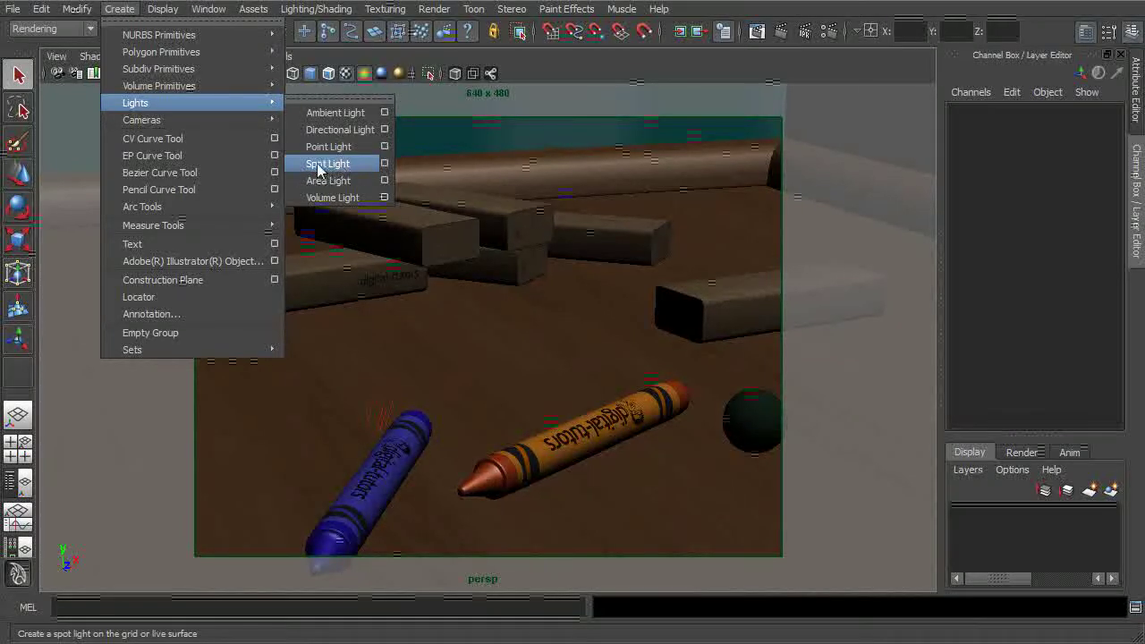
Step: Add a spot light and look through it in the top-left pane of the four-view layout
{"action": "left_click", "coordinate": [347, 170]}
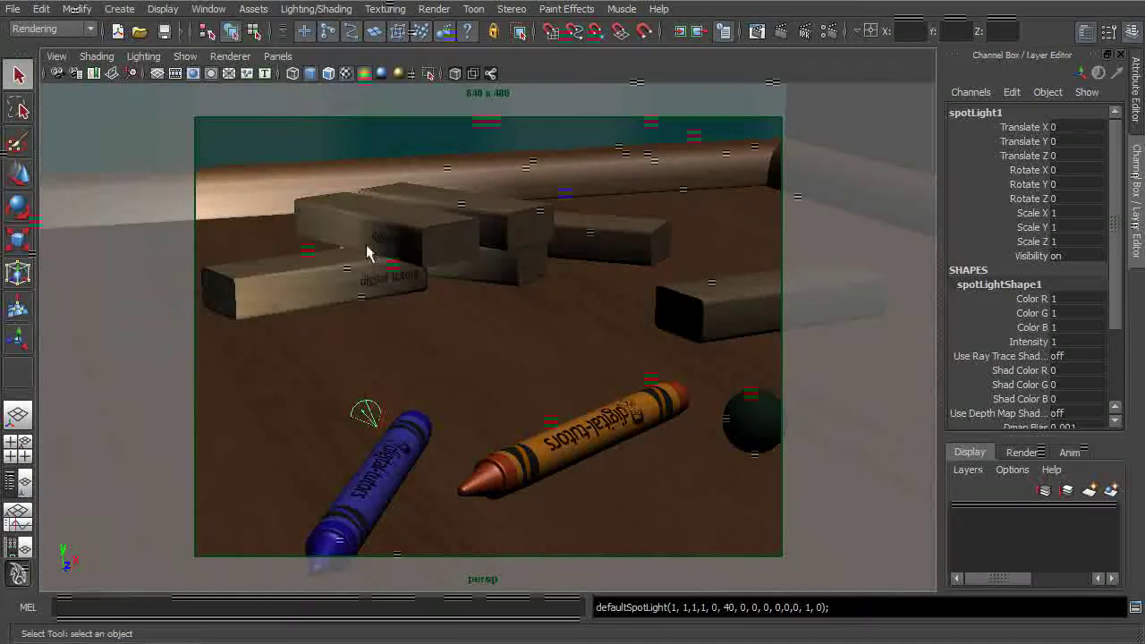
{"action": "left_click", "coordinate": [18, 458]}
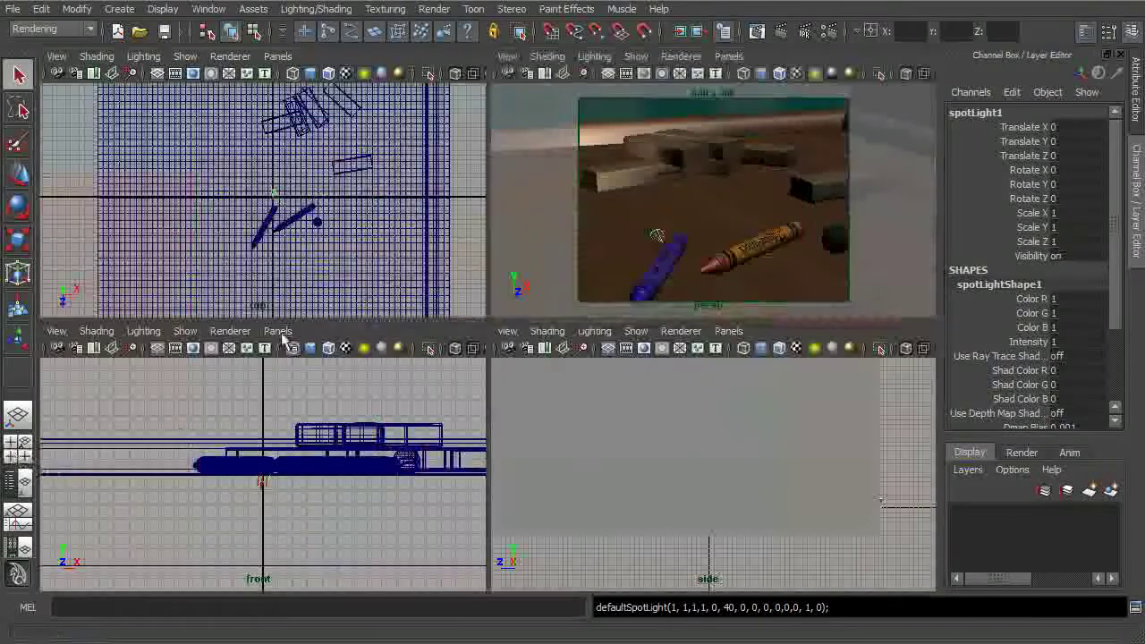
{"action": "left_click", "coordinate": [278, 56]}
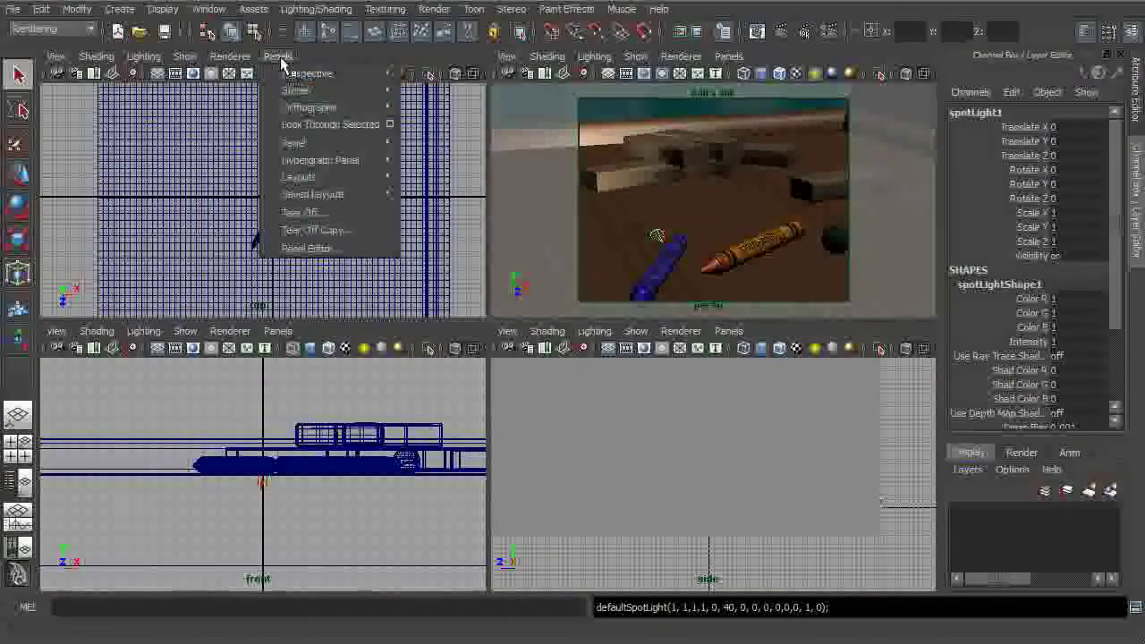
{"action": "left_click", "coordinate": [331, 125]}
Step: Aim the spotlight down at the crayons, move it nearer the table, and show its attributes
{"action": "left_click_drag", "start_coordinate": [308, 198], "coordinate": [242, 248], "text": "alt"}
{"action": "mouse_move", "coordinate": [241, 248]}
{"action": "right_mouse_down", "text": "alt"}
{"action": "mouse_move", "coordinate": [253, 245]}
{"action": "mouse_move", "coordinate": [250, 257]}
{"action": "right_mouse_up", "text": "alt"}
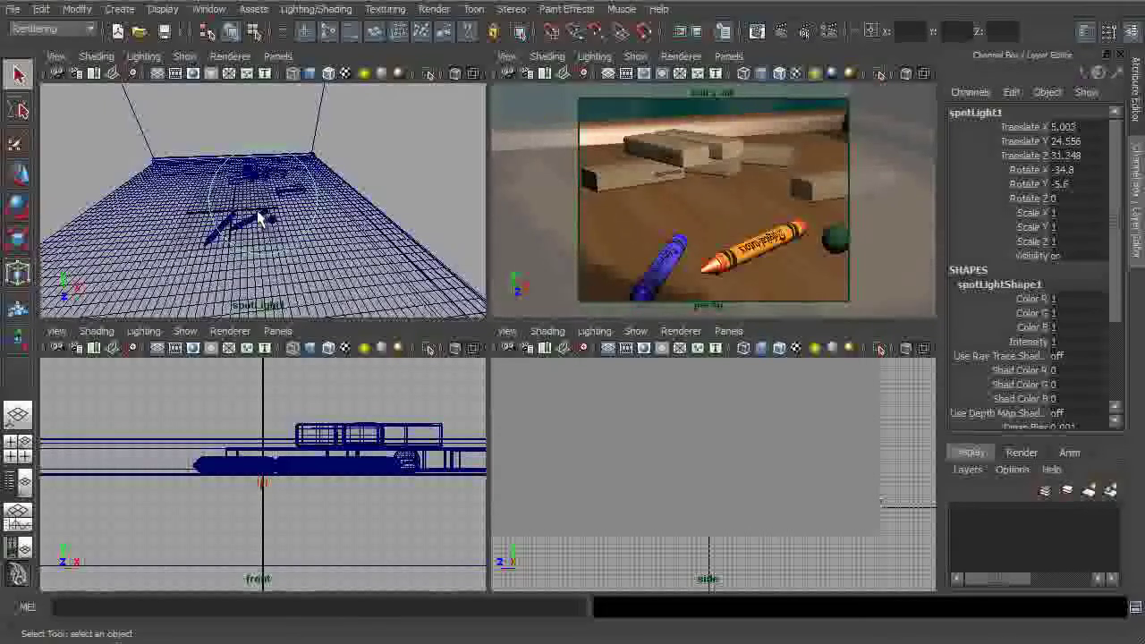
{"action": "key", "text": "ctrl+a"}
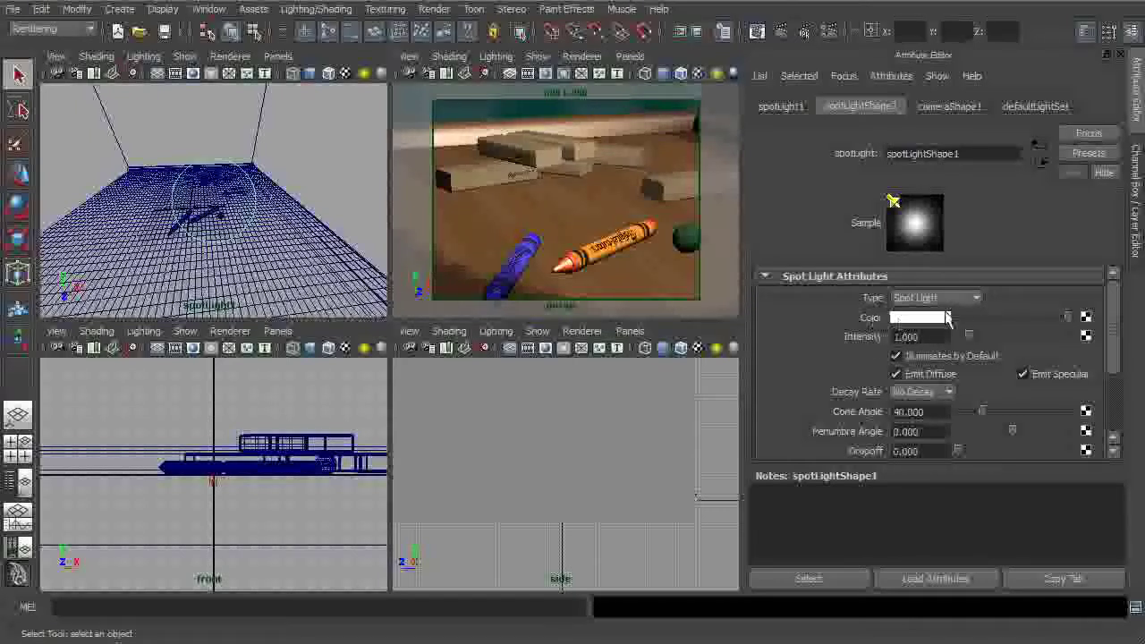
Step: Map a new File texture node (file5) onto the spotlight's Color attribute
{"action": "left_click", "coordinate": [1085, 317]}
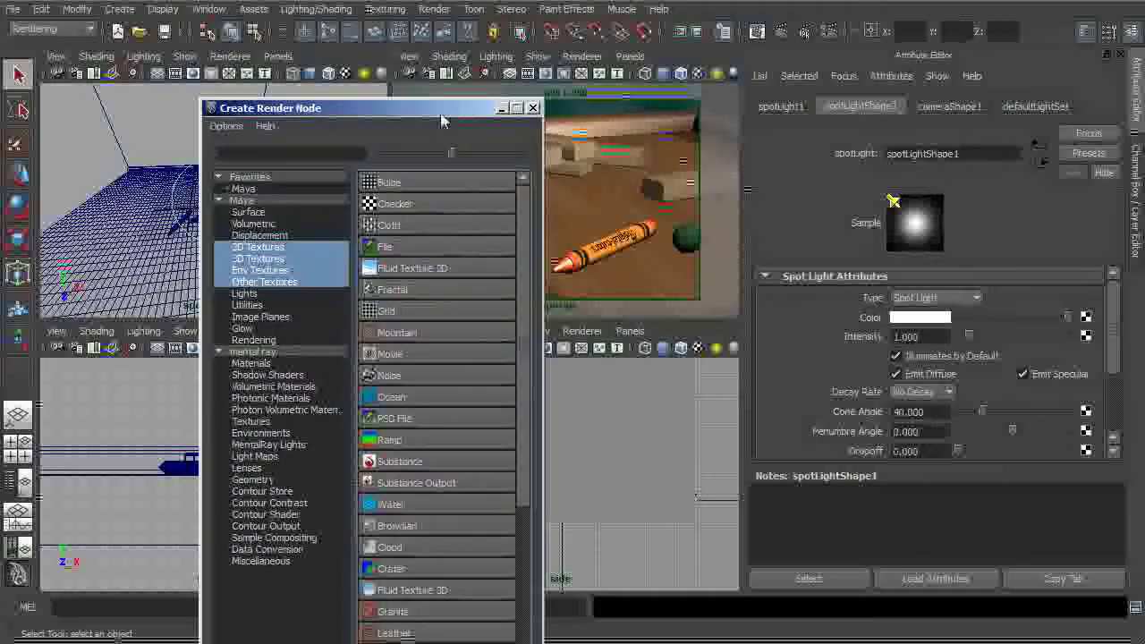
{"action": "left_click_drag", "start_coordinate": [473, 107], "coordinate": [612, 26]}
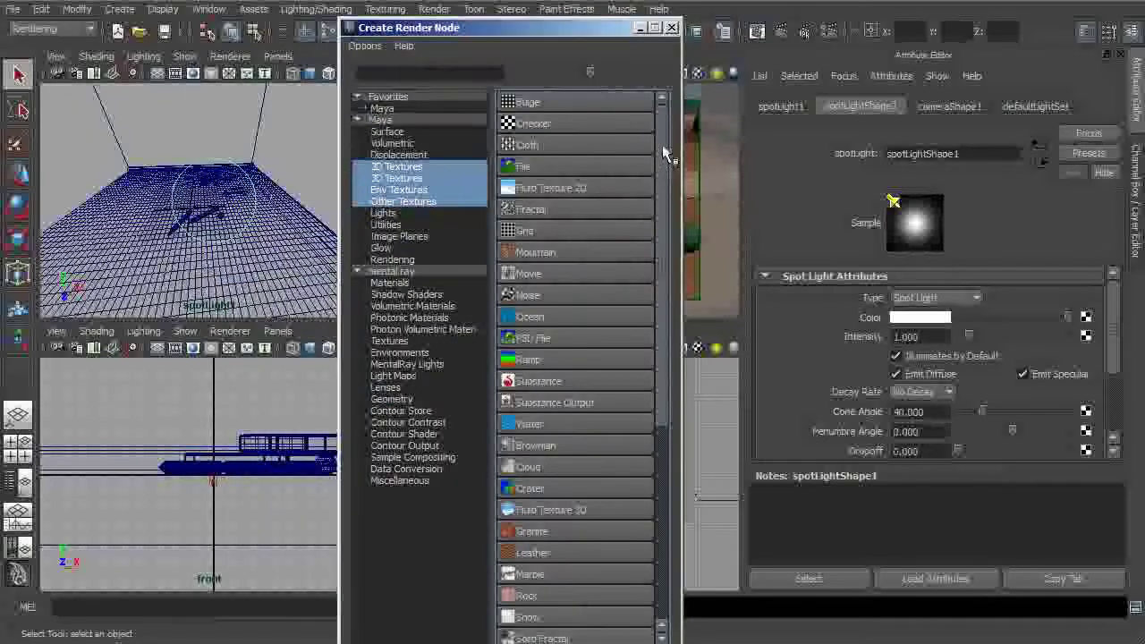
{"action": "left_click", "coordinate": [549, 166]}
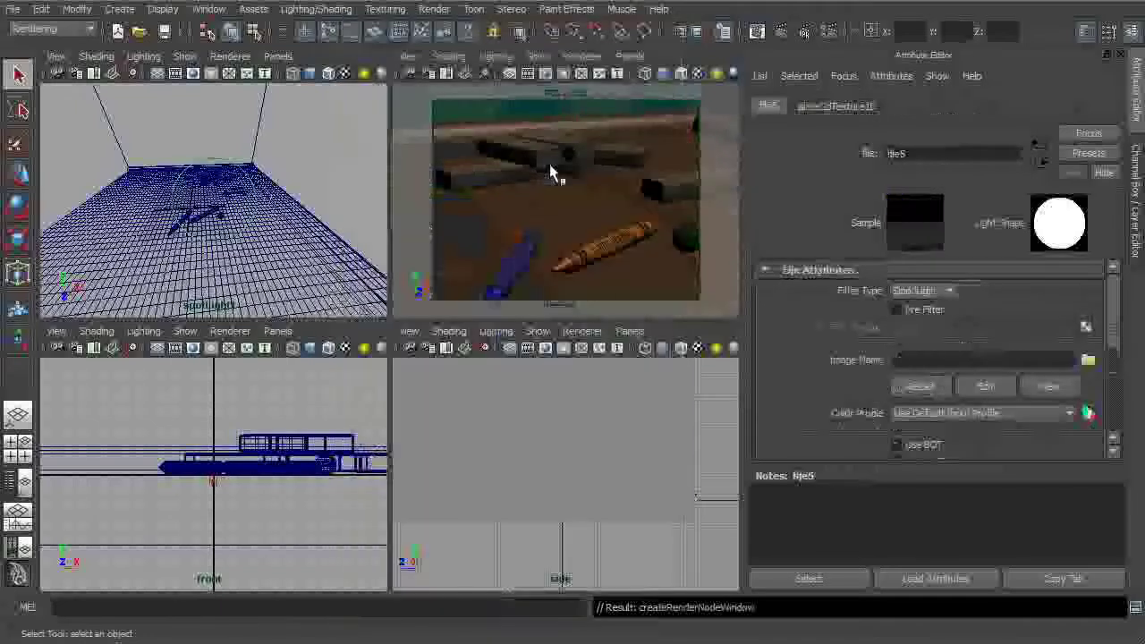
{"action": "left_click", "coordinate": [1087, 359]}
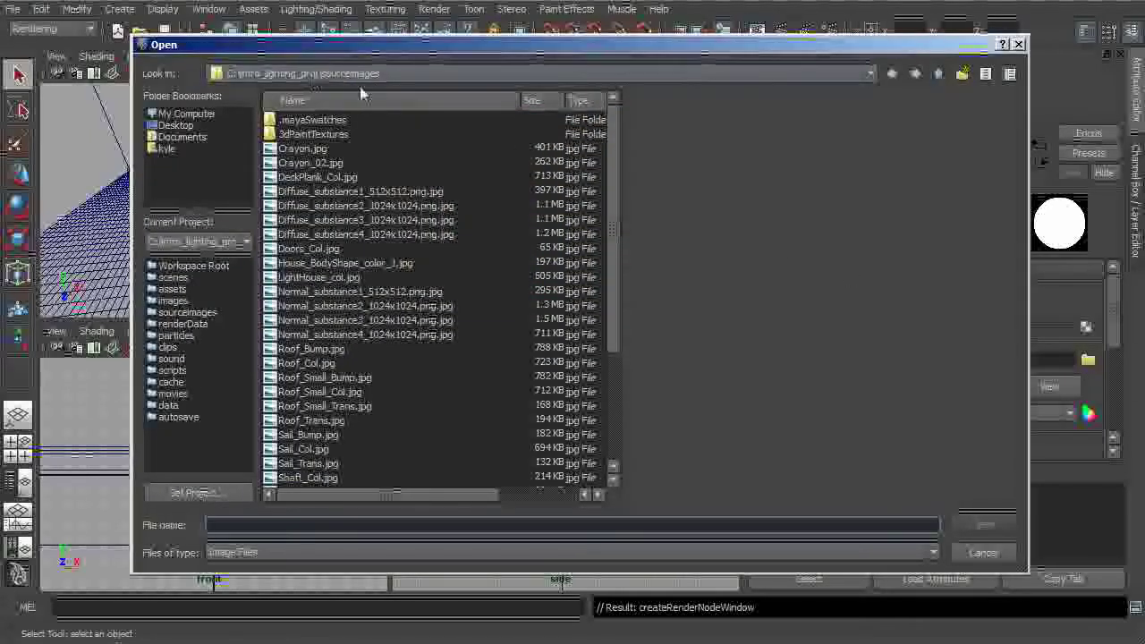
Step: Load tree_gobo.jpg from sourceimages as the file5 texture image
{"action": "left_click_drag", "start_coordinate": [615, 138], "coordinate": [611, 262]}
{"action": "left_click", "coordinate": [309, 392]}
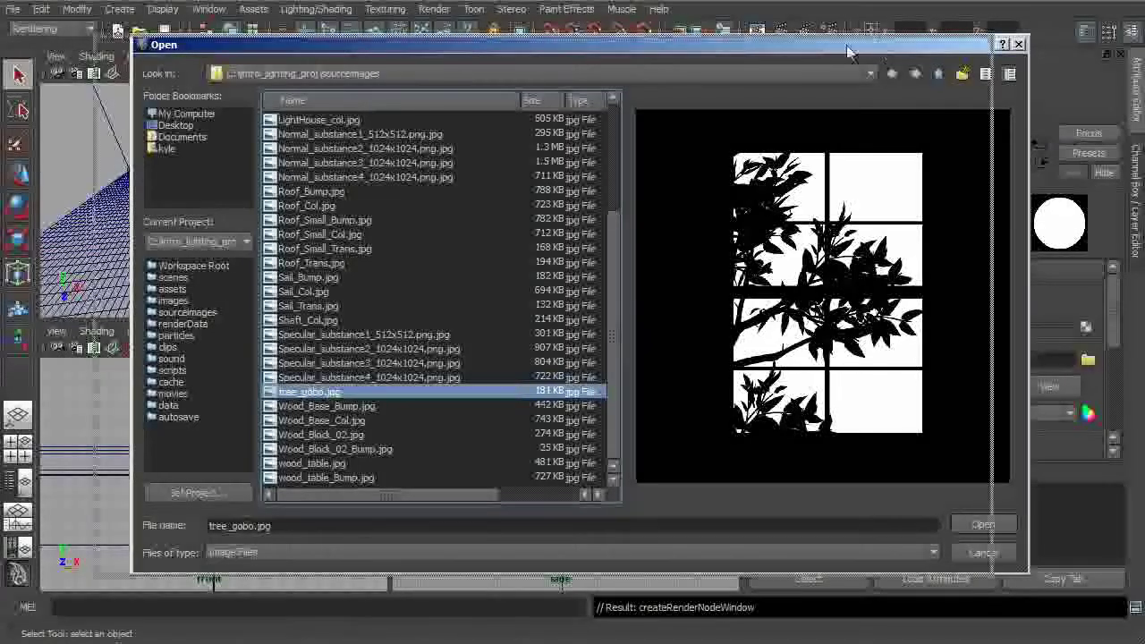
{"action": "left_click_drag", "start_coordinate": [739, 49], "coordinate": [593, 46]}
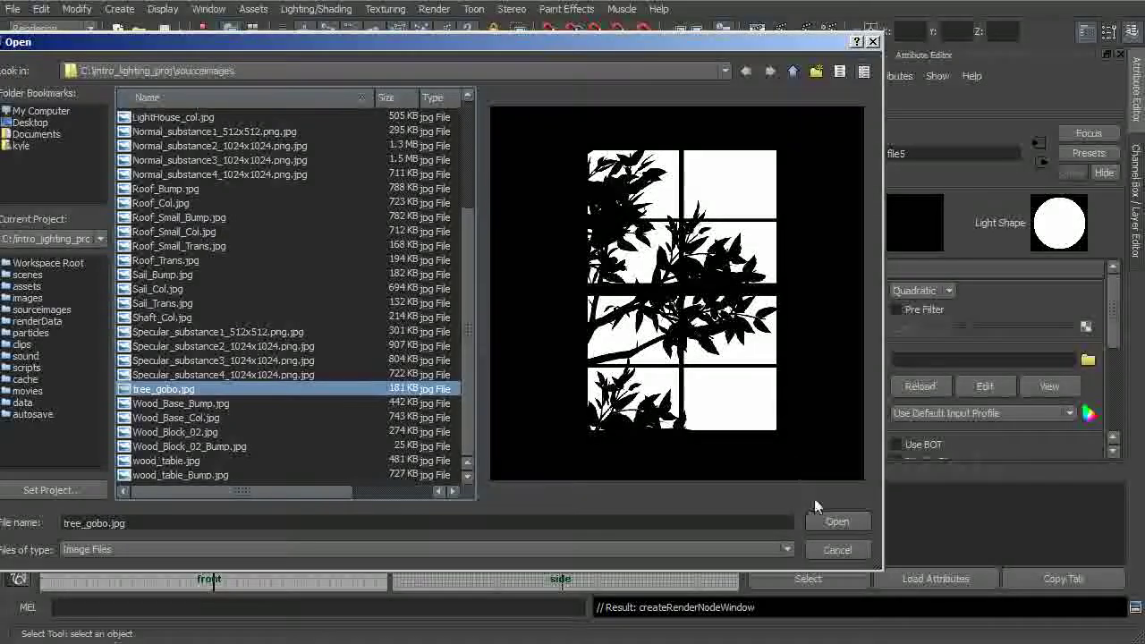
{"action": "left_click", "coordinate": [840, 522]}
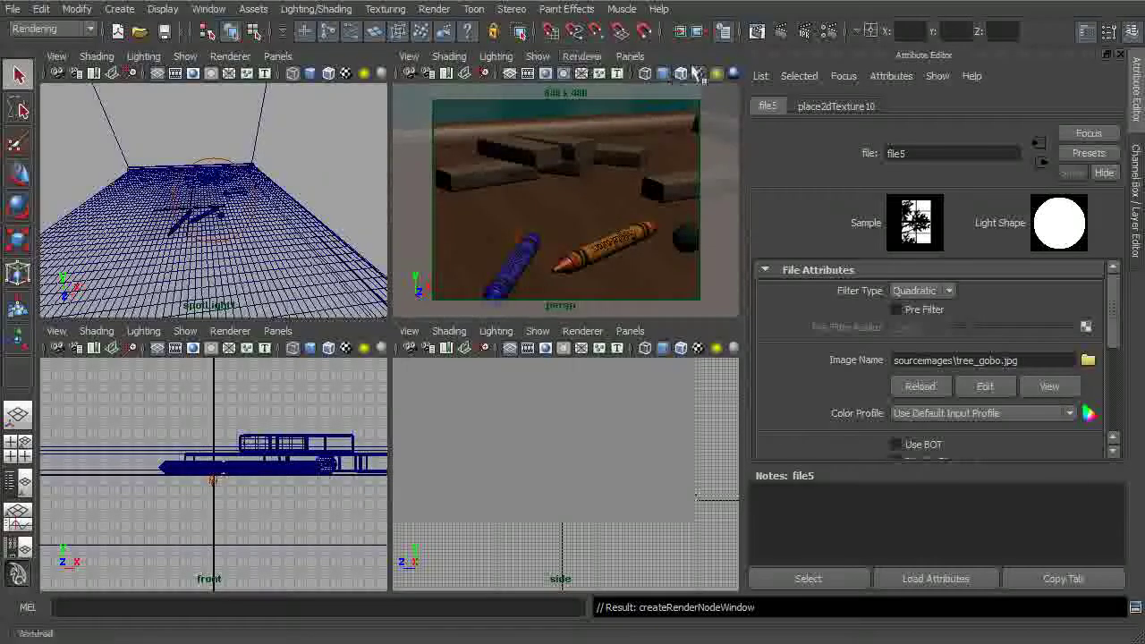
{"action": "left_click", "coordinate": [781, 33]}
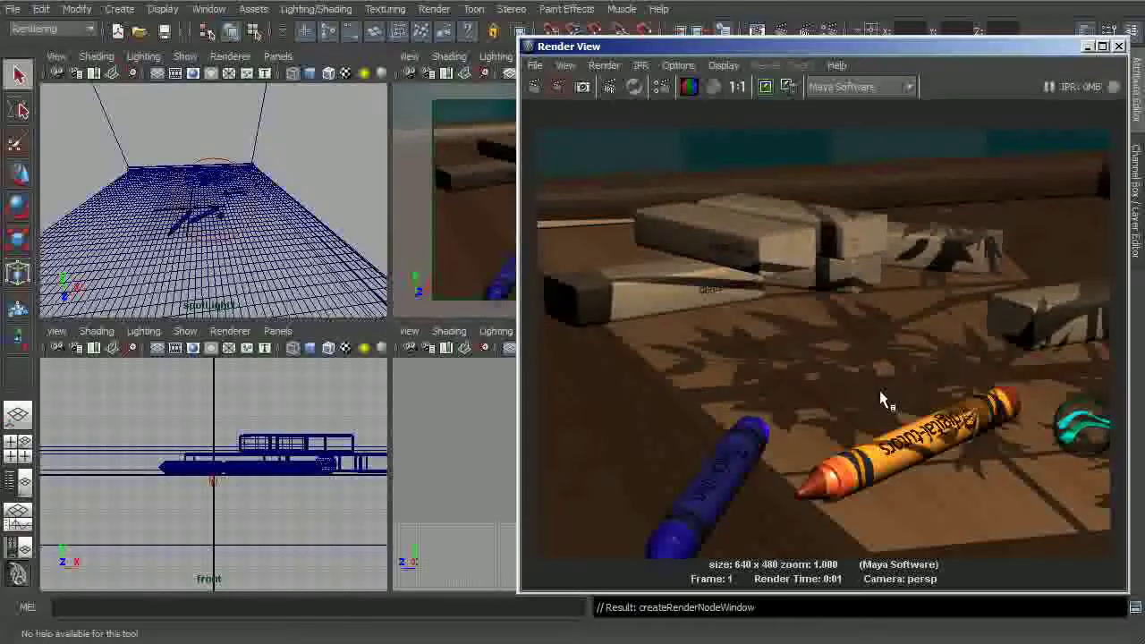
{"action": "left_click", "coordinate": [1118, 45]}
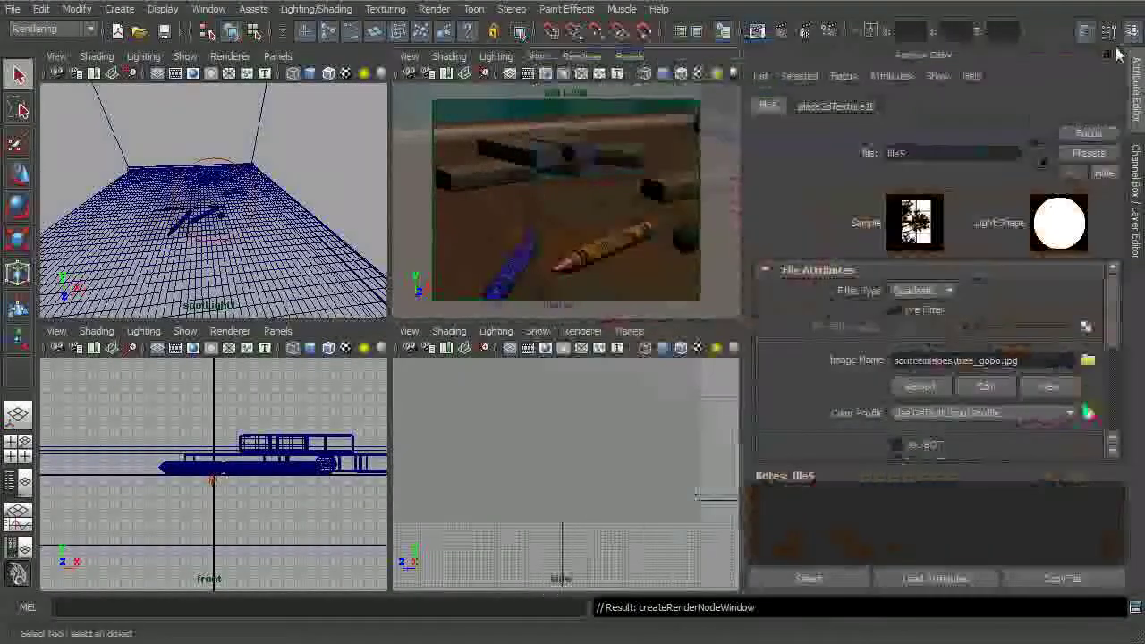
Step: Set the spotlight's Intensity to 1.5
{"action": "left_click", "coordinate": [224, 167]}
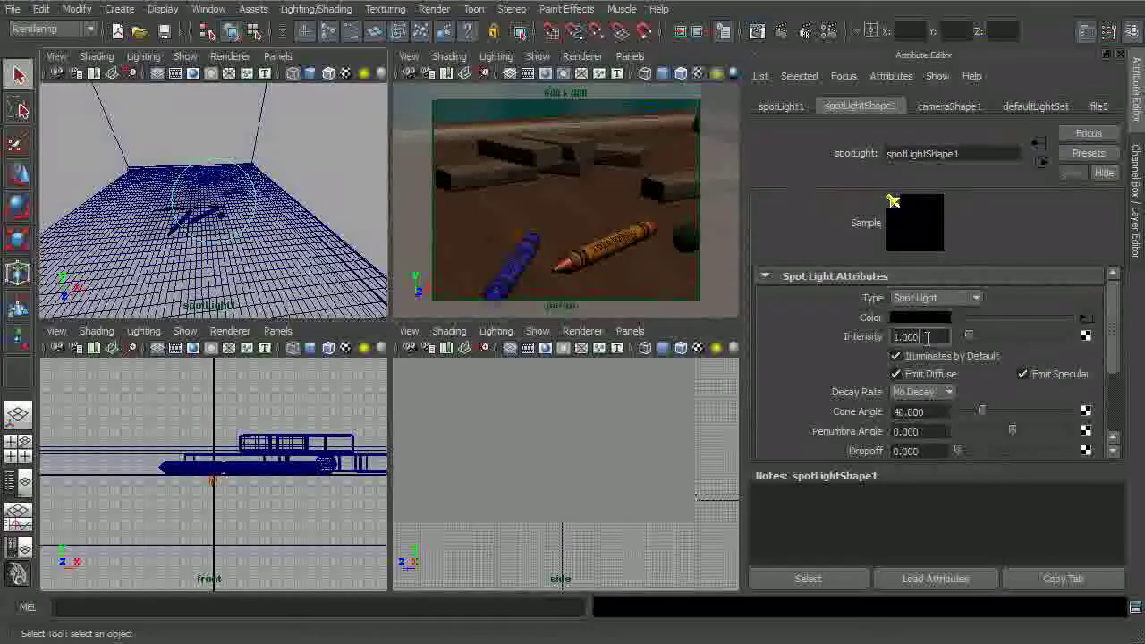
{"action": "type", "text": "1.5"}
{"action": "key", "text": "Return"}
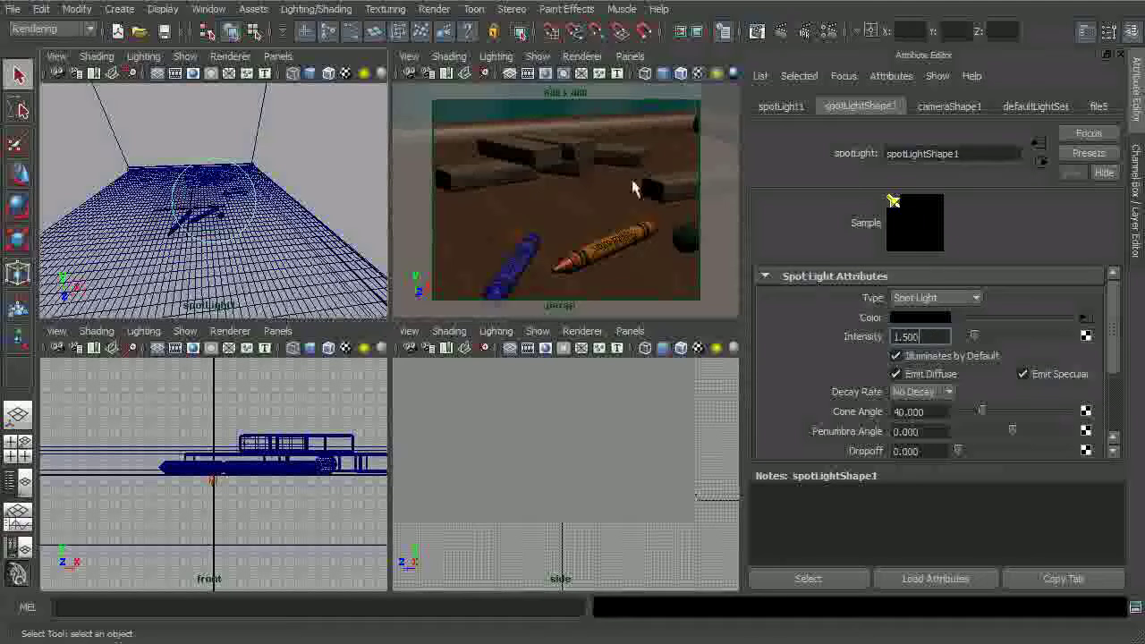
Step: Render and re-render the frame to check the brighter gobo, then close Render View
{"action": "left_click", "coordinate": [757, 31]}
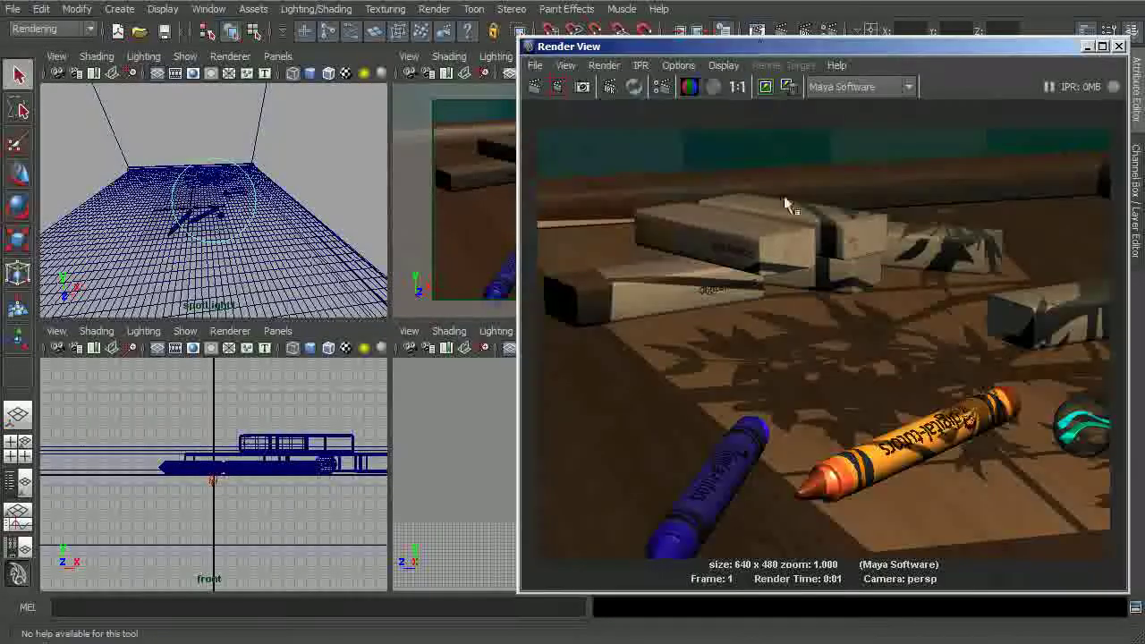
{"action": "left_click", "coordinate": [556, 89]}
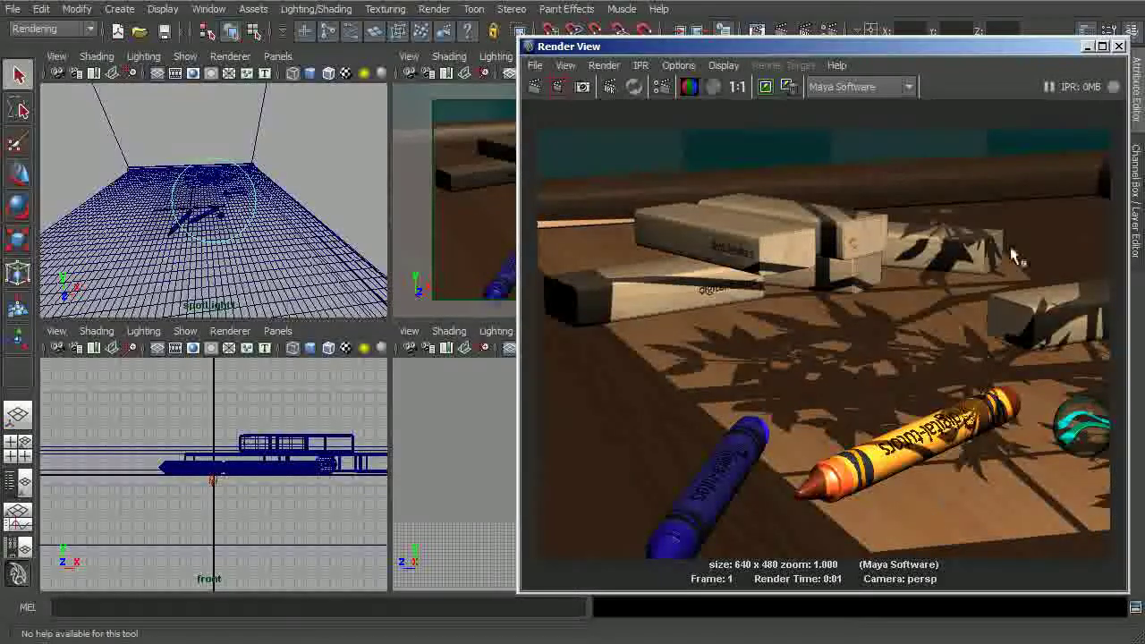
{"action": "left_click", "coordinate": [1119, 47]}
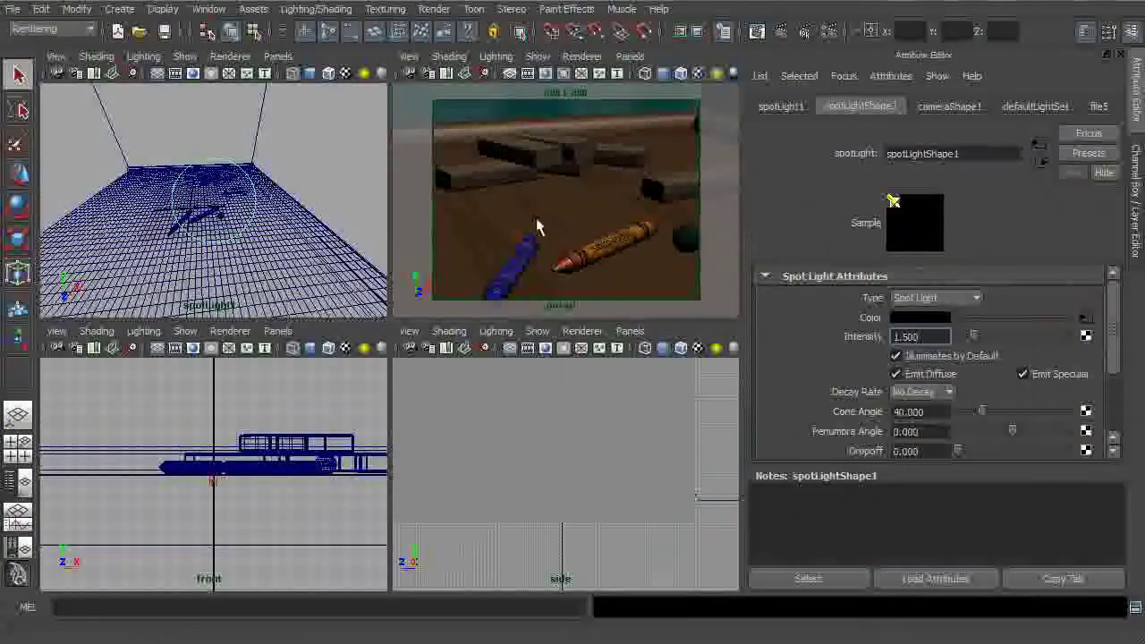
Step: Enable Use Depth Map Shadows on the spotlight and render the frame from a new angle
{"action": "mouse_move", "coordinate": [543, 231]}
{"action": "left_mouse_down", "text": "alt"}
{"action": "mouse_move", "coordinate": [567, 217]}
{"action": "mouse_move", "coordinate": [557, 219]}
{"action": "left_mouse_up", "text": "alt"}
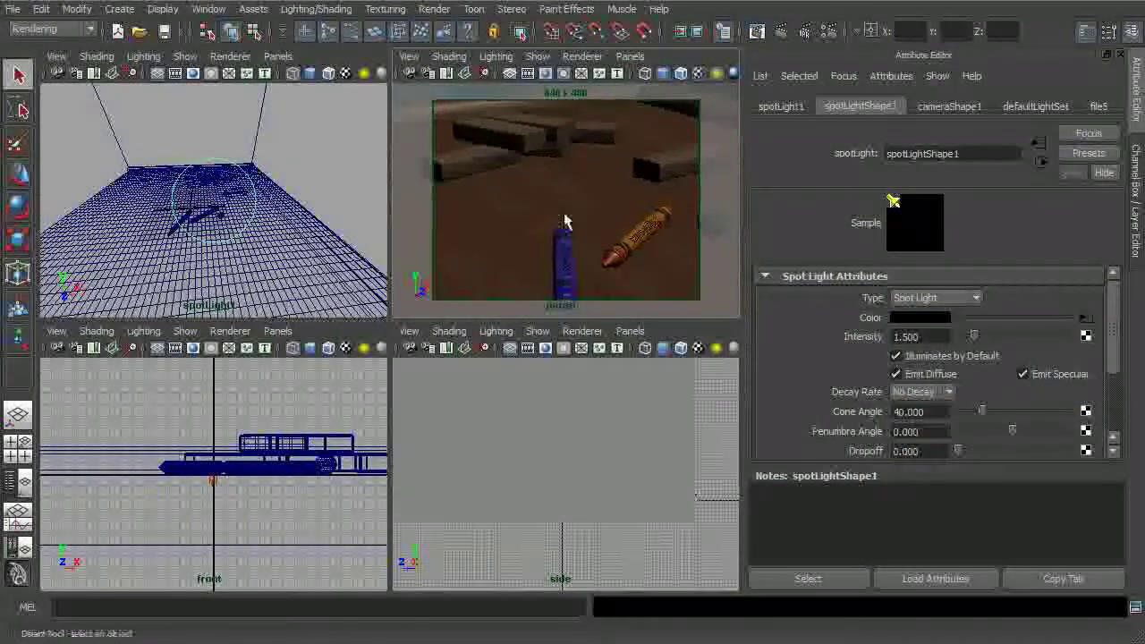
{"action": "scroll", "coordinate": [1116, 322], "scroll_direction": "down", "scroll_amount": 3}
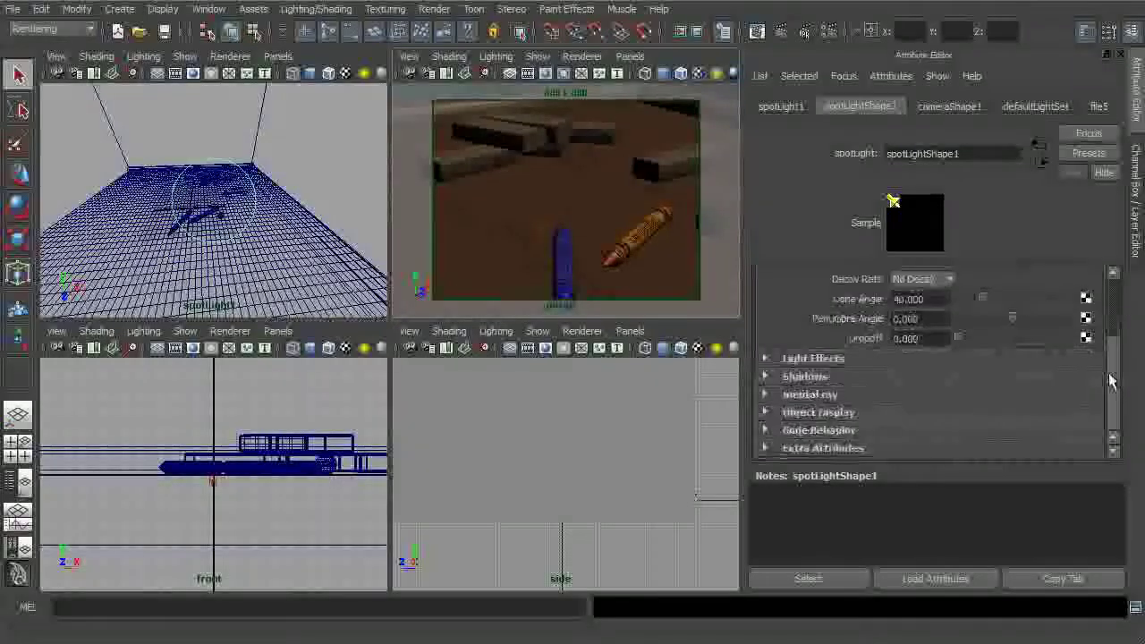
{"action": "left_click", "coordinate": [970, 377]}
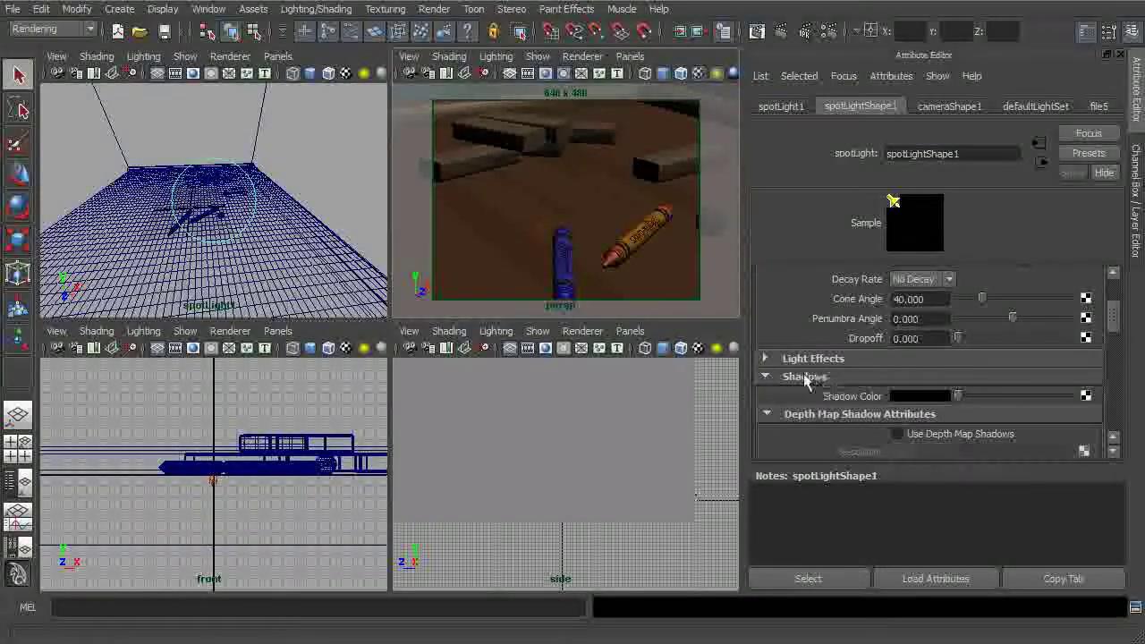
{"action": "scroll", "coordinate": [1113, 331], "scroll_direction": "down", "scroll_amount": 3}
{"action": "scroll", "coordinate": [1113, 331], "scroll_direction": "down", "scroll_amount": 1}
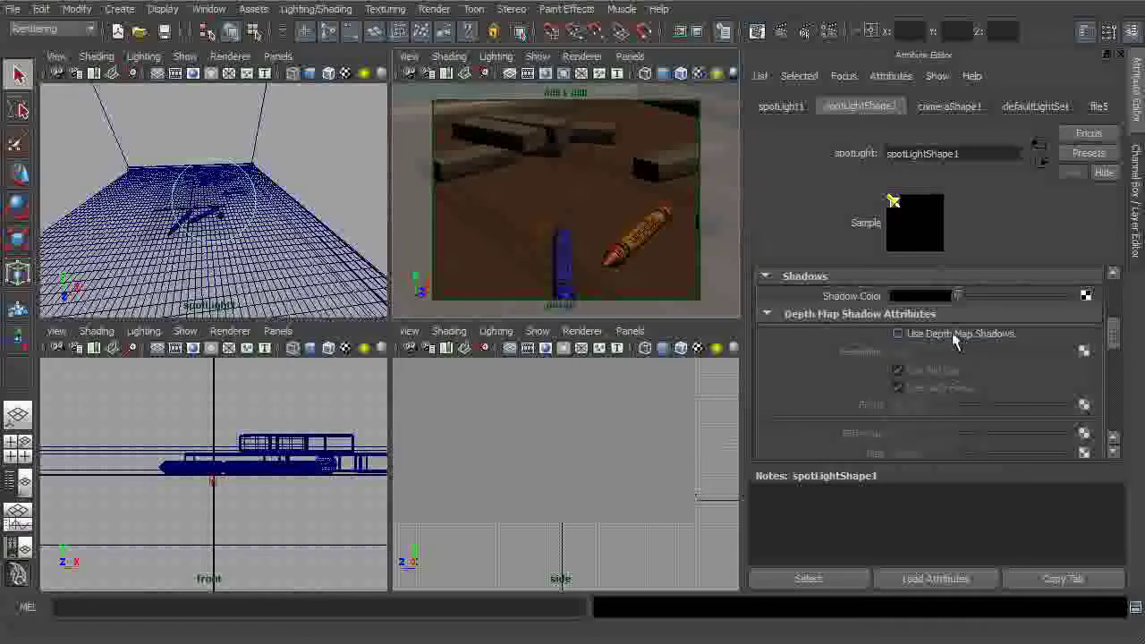
{"action": "left_click", "coordinate": [951, 332]}
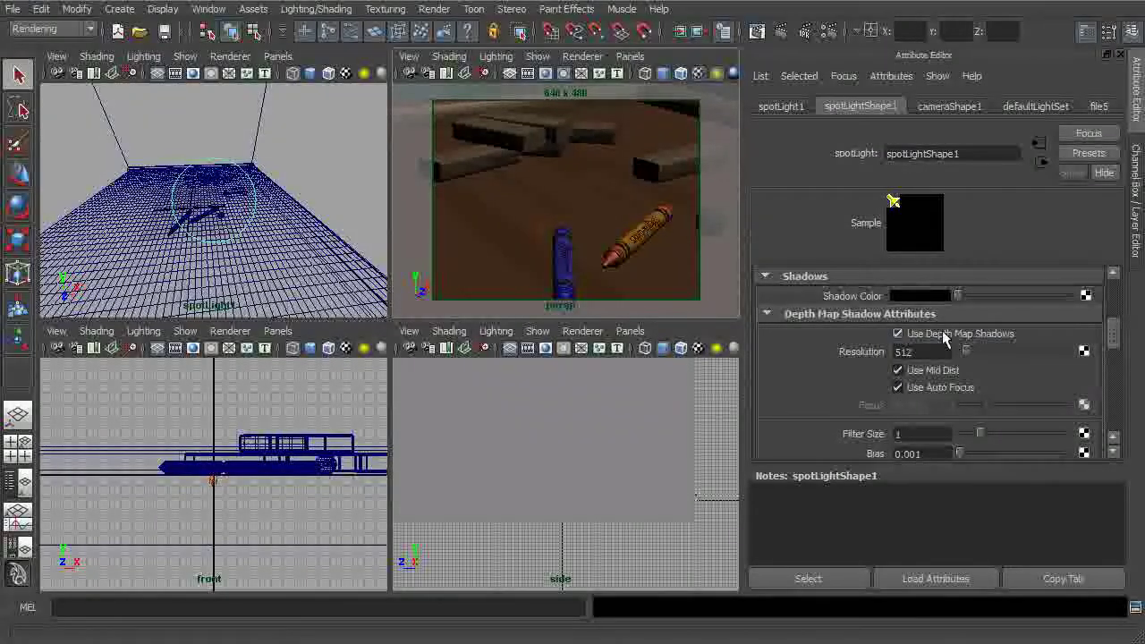
{"action": "left_click", "coordinate": [756, 31]}
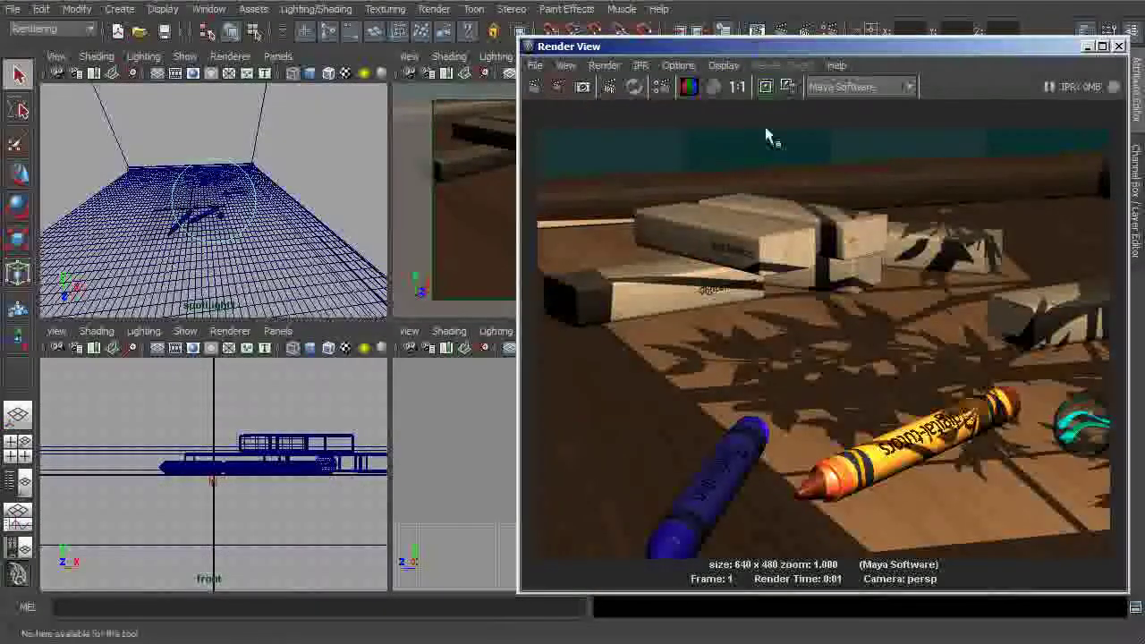
Step: Redo the previous render to show the crayons with tree-and-window depth-map shadows
{"action": "left_click", "coordinate": [535, 87]}
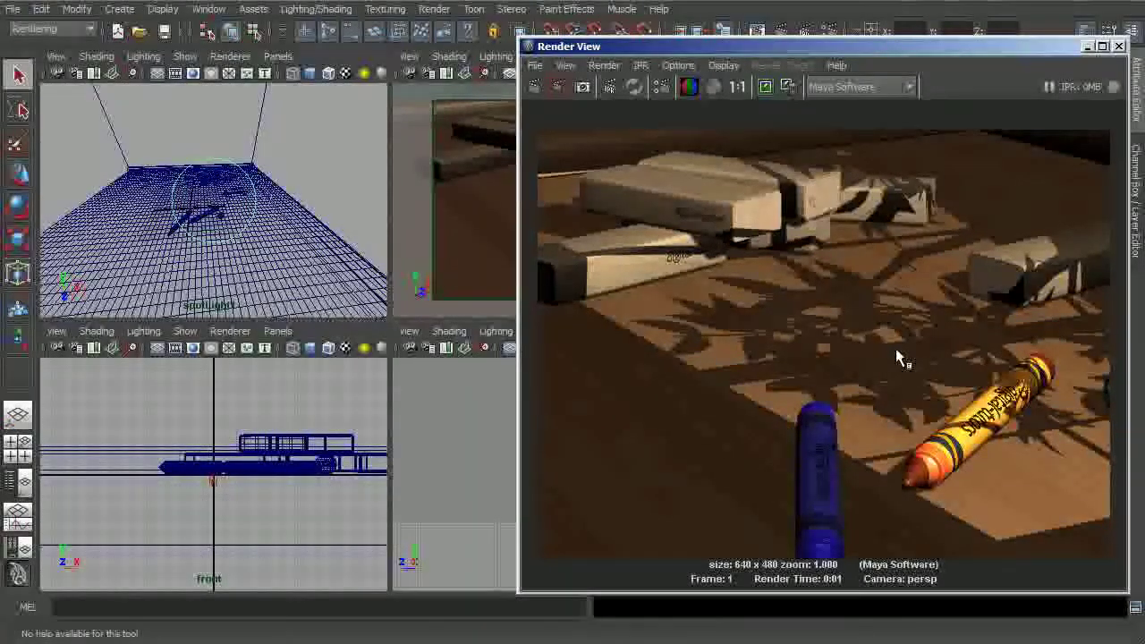
{"action": "left_click_drag", "start_coordinate": [831, 45], "coordinate": [818, 39]}
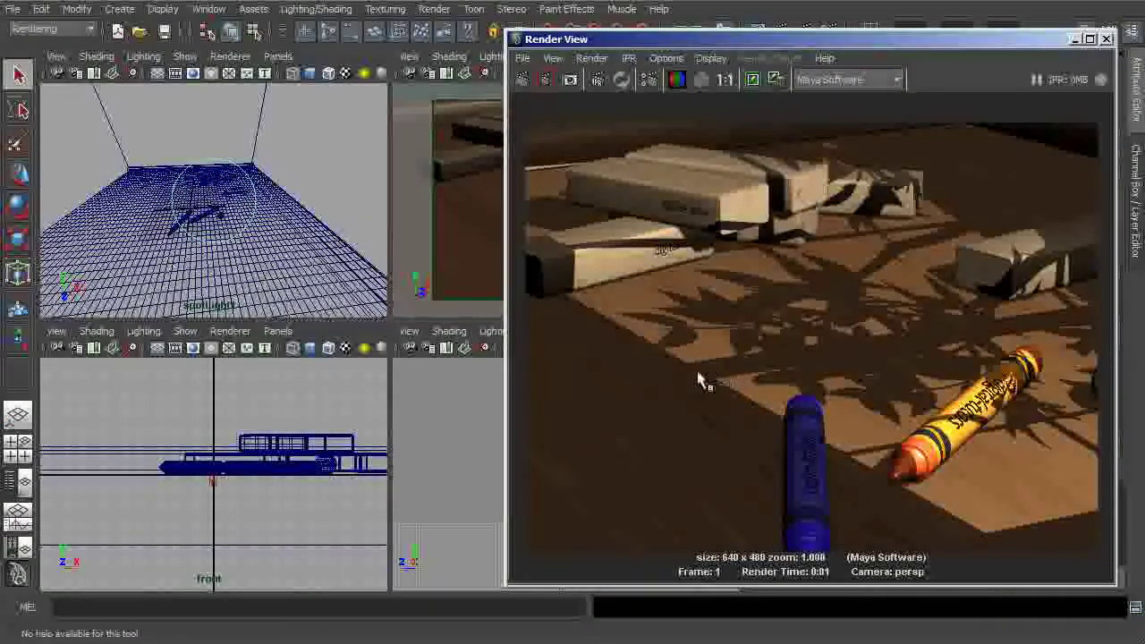